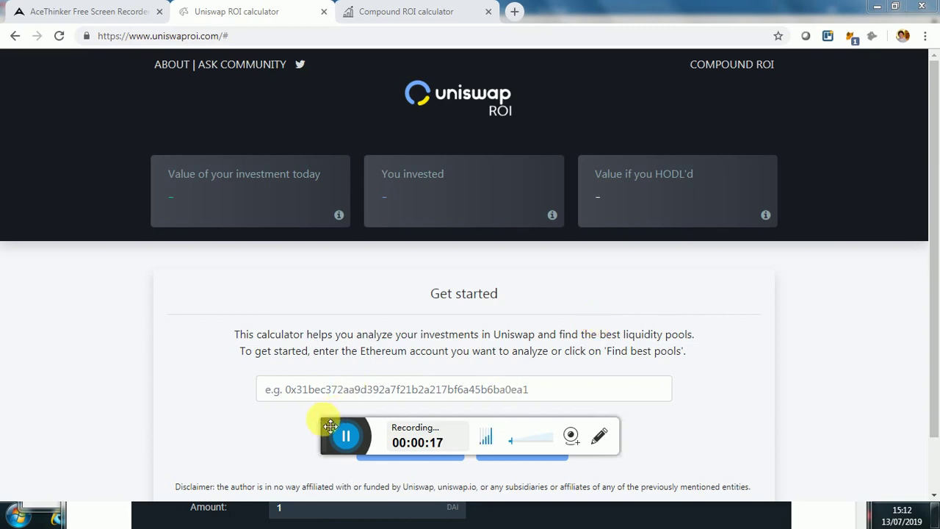
Step: Open the best-pools ranking forecasting 60 days, with ETH-BAT leading at 4.47% expected net ROI
{"action": "left_click_drag", "start_coordinate": [329, 435], "coordinate": [328, 488]}
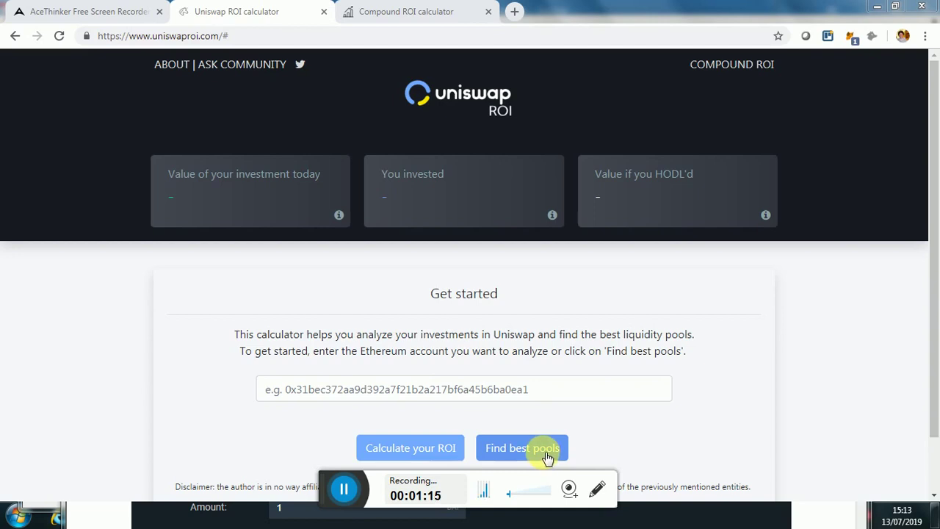
{"action": "left_click", "coordinate": [550, 455]}
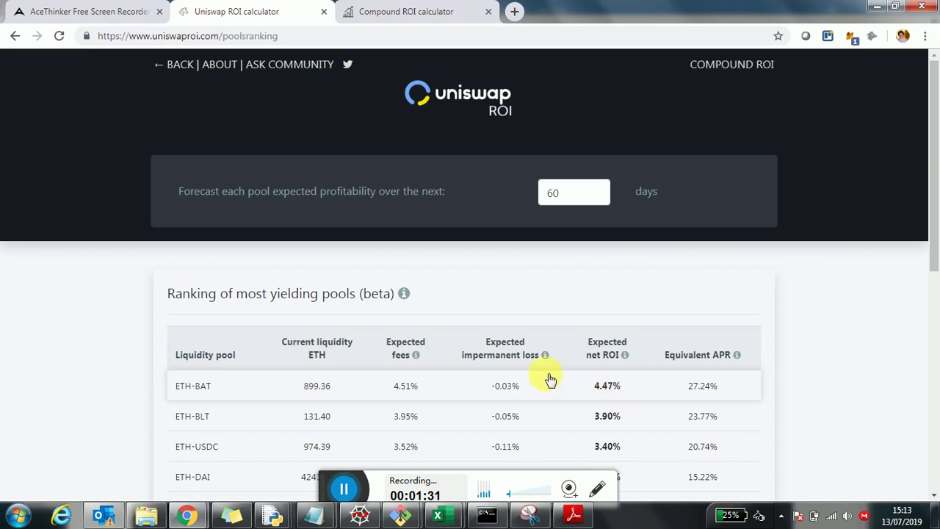
{"action": "scroll", "coordinate": [325, 343], "scroll_direction": "down", "scroll_amount": 3}
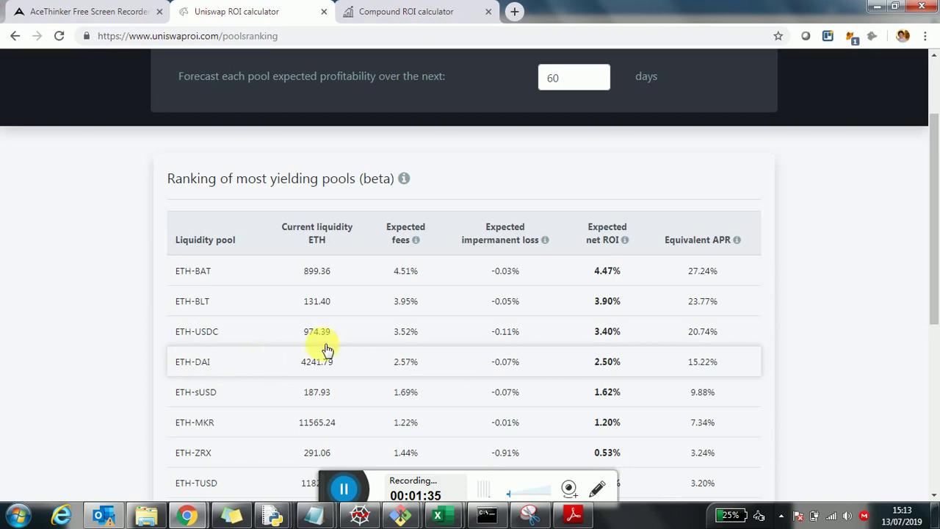
{"action": "scroll", "coordinate": [452, 308], "scroll_direction": "up", "scroll_amount": 3}
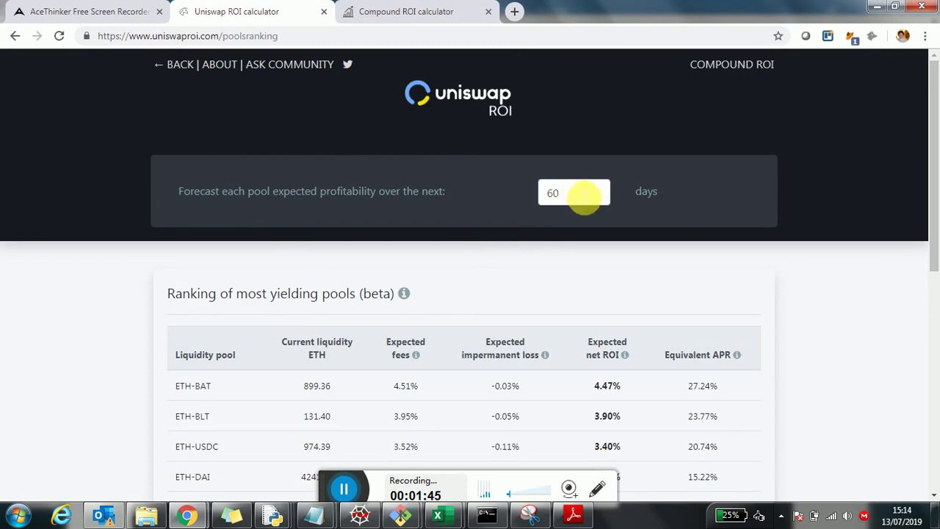
Step: Change the forecast period to 30 days so ETH-REP tops the ranking at 2.33% net ROI
{"action": "double_click", "coordinate": [577, 193]}
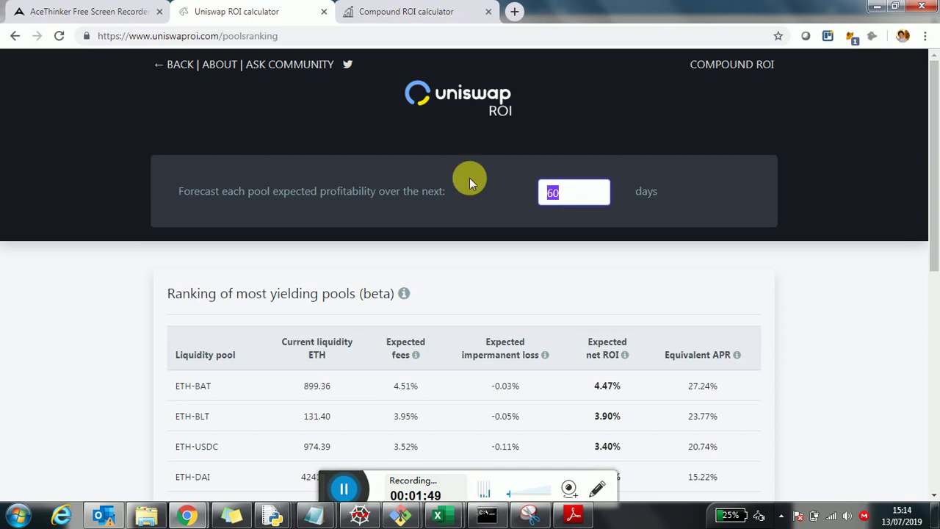
{"action": "type", "text": "30"}
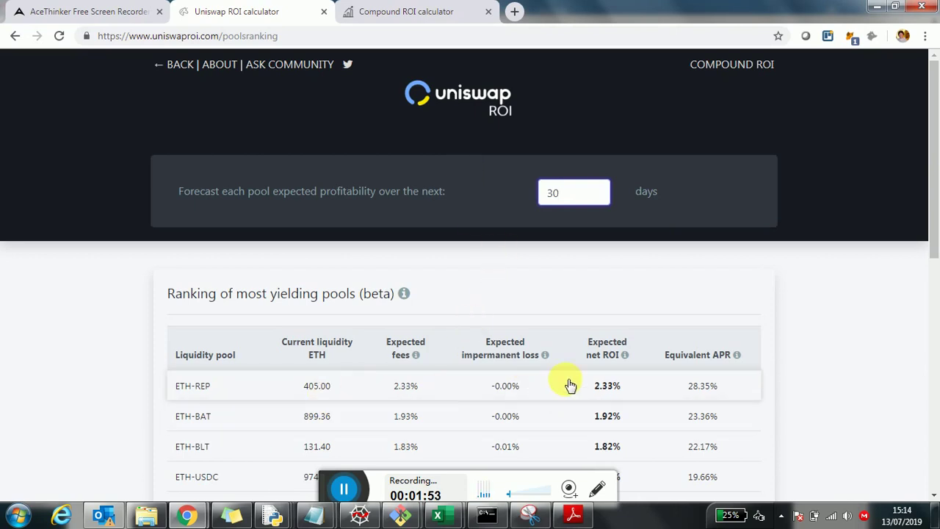
{"action": "scroll", "coordinate": [484, 345], "scroll_direction": "down", "scroll_amount": 1}
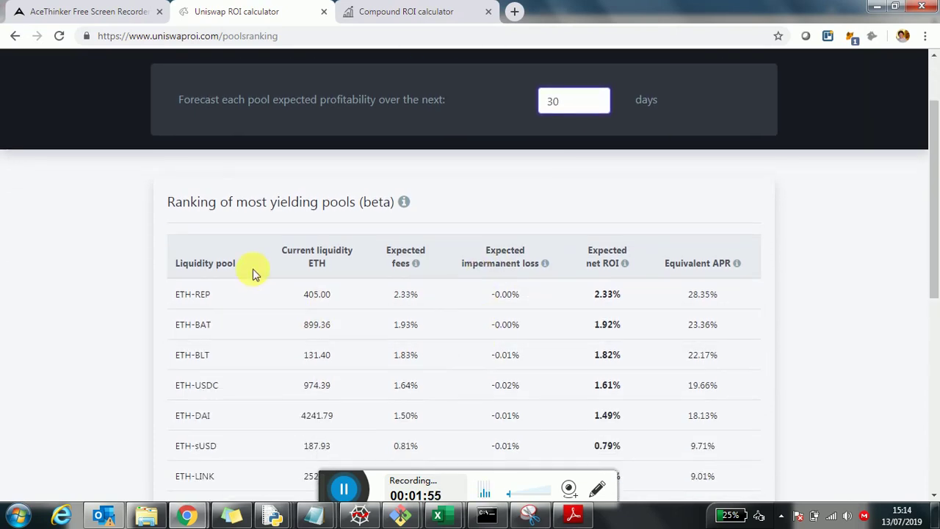
{"action": "scroll", "coordinate": [253, 273], "scroll_direction": "down", "scroll_amount": 2}
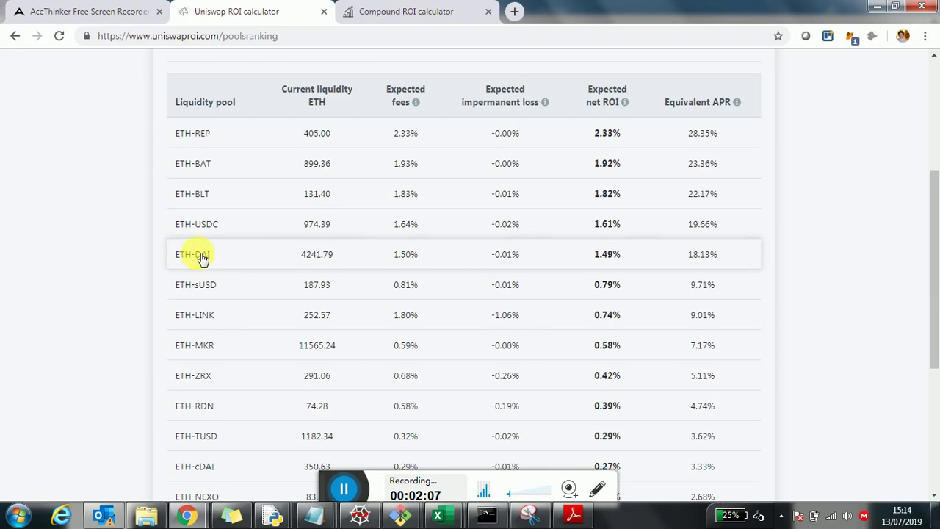
{"action": "left_click", "coordinate": [651, 261]}
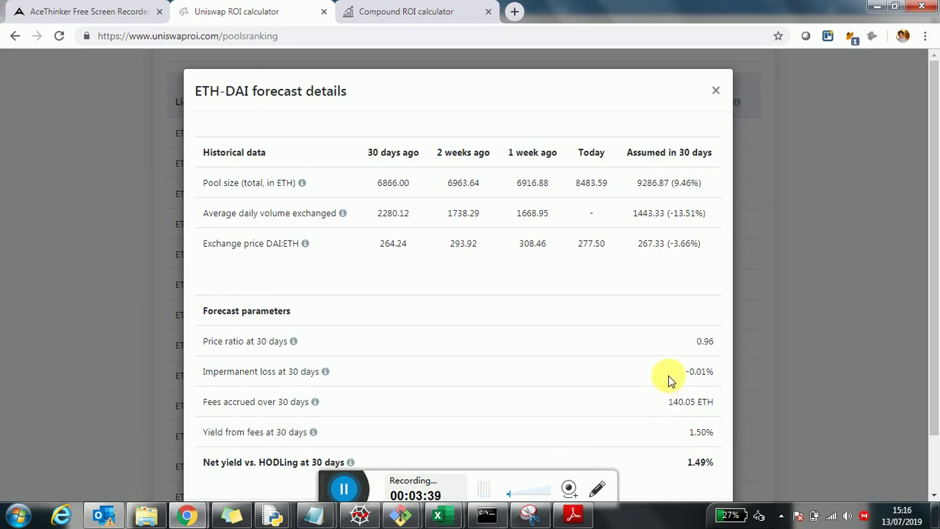
{"action": "key", "text": "Escape"}
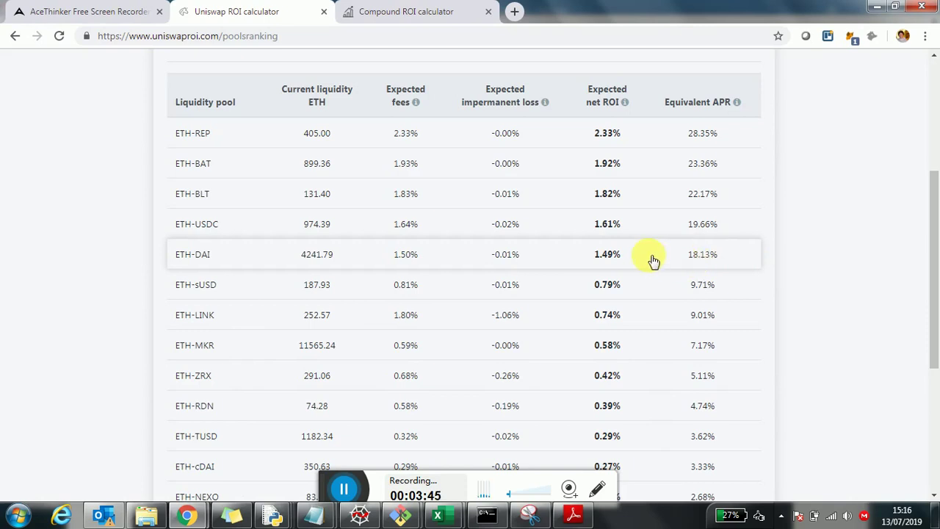
Step: Go back from the pool ranking to the Get started home page
{"action": "scroll", "coordinate": [625, 247], "scroll_direction": "up", "scroll_amount": 4}
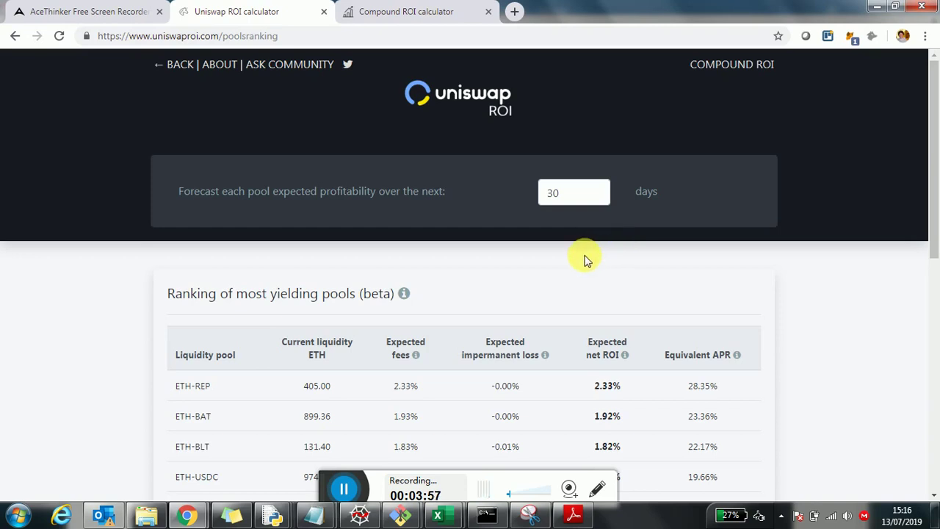
{"action": "left_click", "coordinate": [177, 67]}
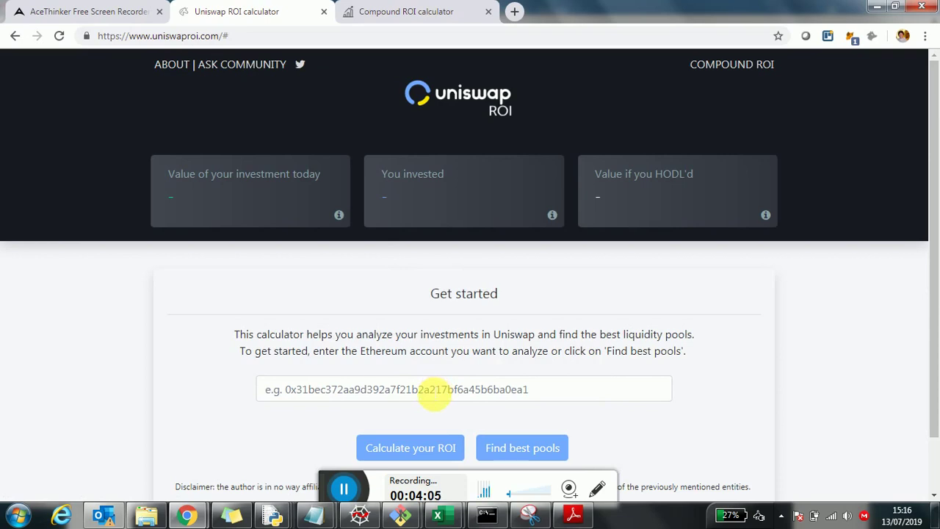
Step: Paste an Ethereum address and calculate its ROI: $72098.45 current value versus $54661.64 invested
{"action": "left_click", "coordinate": [433, 396]}
{"action": "type", "text": "0x5beeaf9f47a0c9fdada131c5a687cd52b6411cf5"}
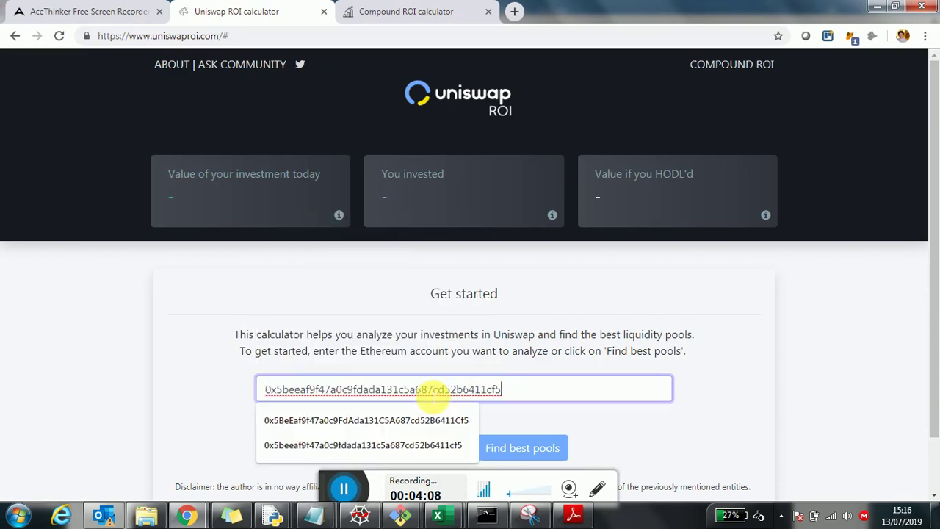
{"action": "key", "text": "Escape"}
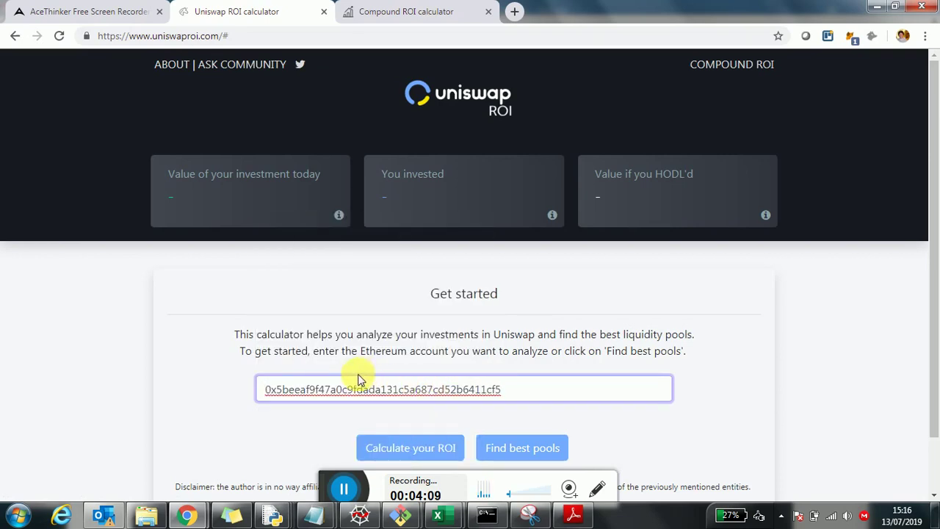
{"action": "left_click", "coordinate": [421, 450]}
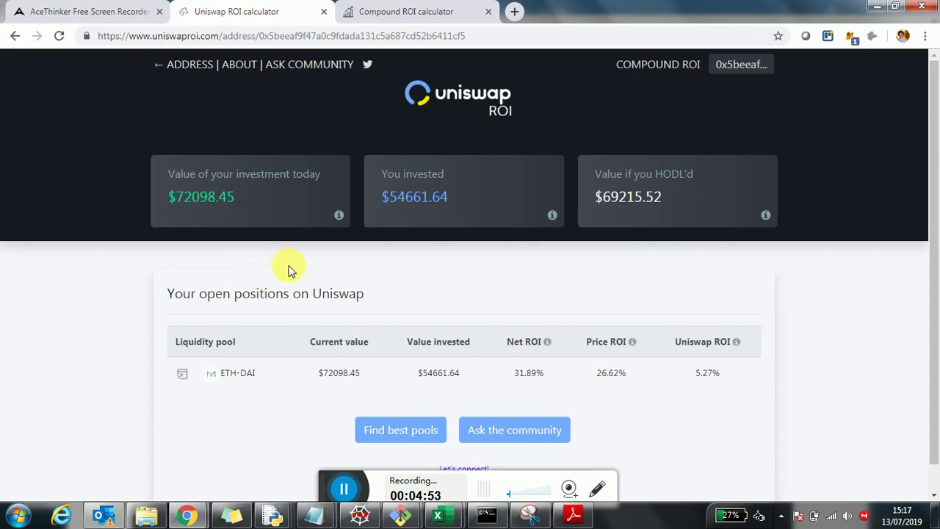
{"action": "scroll", "coordinate": [289, 275], "scroll_direction": "down", "scroll_amount": 1}
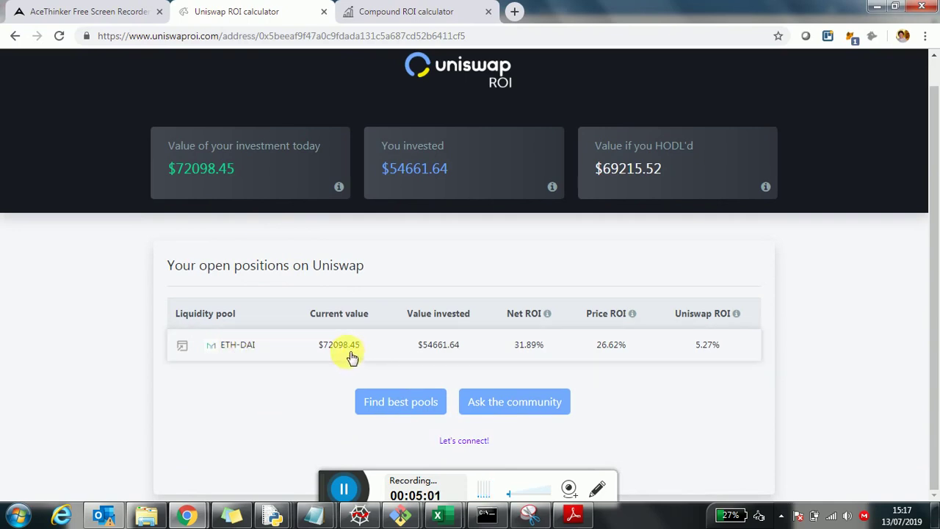
{"action": "left_click", "coordinate": [319, 359]}
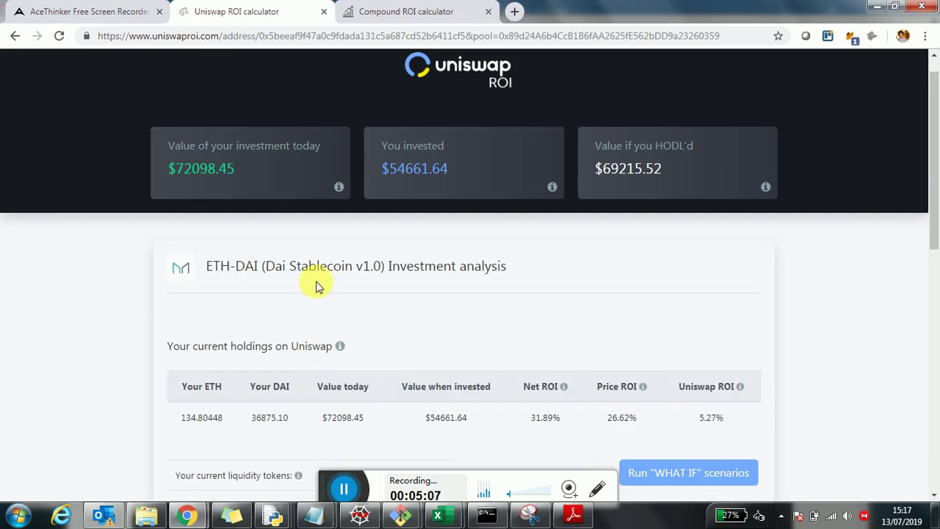
{"action": "scroll", "coordinate": [311, 285], "scroll_direction": "down", "scroll_amount": 3}
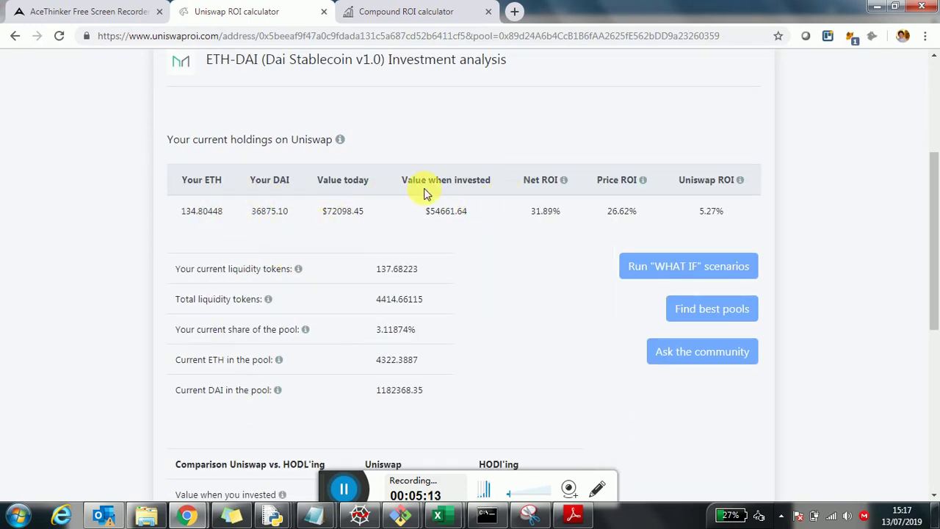
{"action": "scroll", "coordinate": [315, 269], "scroll_direction": "down", "scroll_amount": 4}
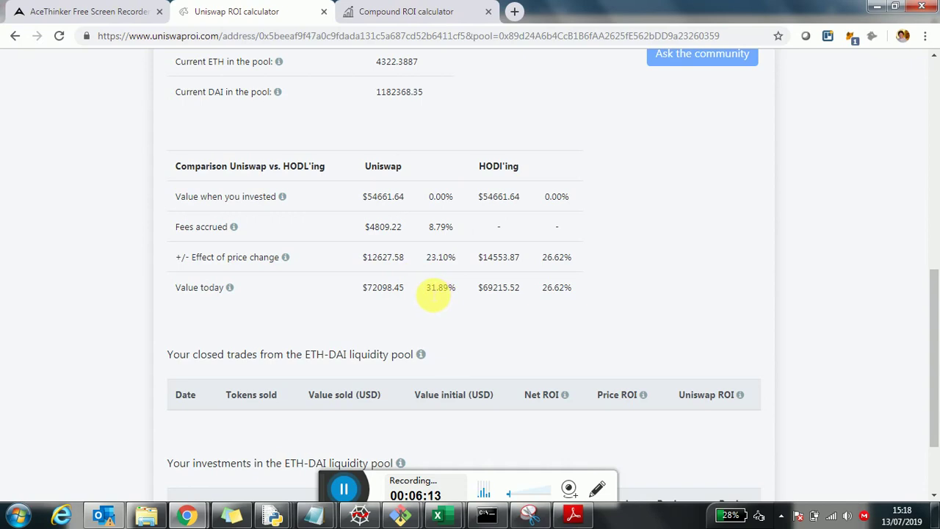
{"action": "triple_click", "coordinate": [445, 294]}
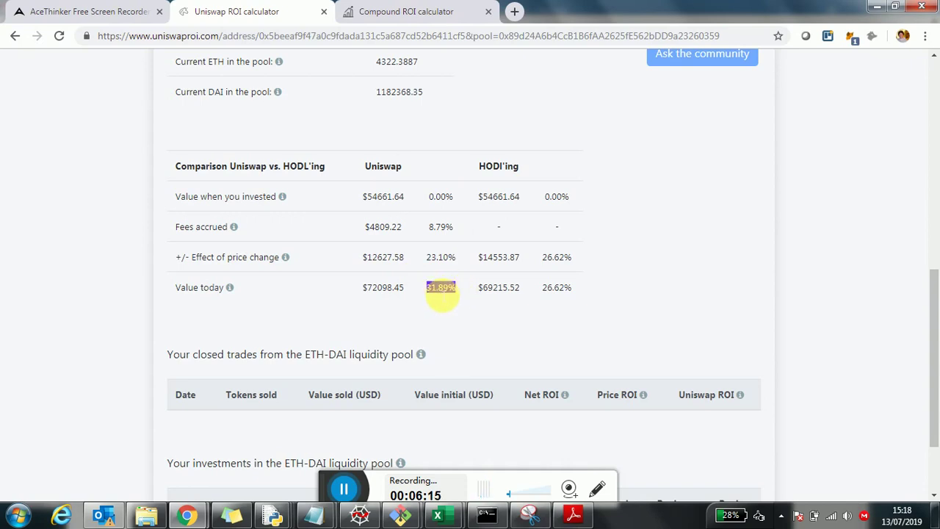
{"action": "left_click", "coordinate": [544, 295]}
{"action": "left_click_drag", "start_coordinate": [544, 296], "coordinate": [579, 296]}
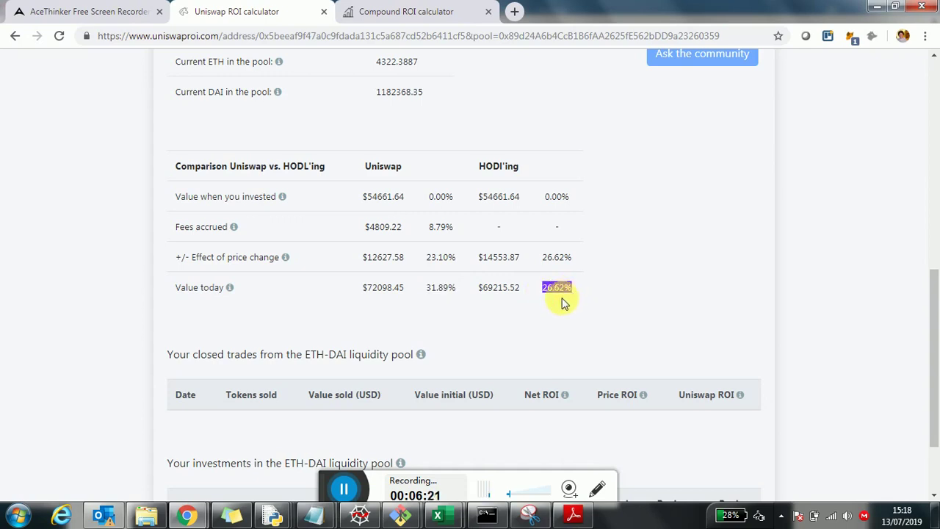
{"action": "left_click", "coordinate": [558, 301]}
{"action": "scroll", "coordinate": [546, 298], "scroll_direction": "down", "scroll_amount": 2}
{"action": "scroll", "coordinate": [457, 322], "scroll_direction": "up", "scroll_amount": 6}
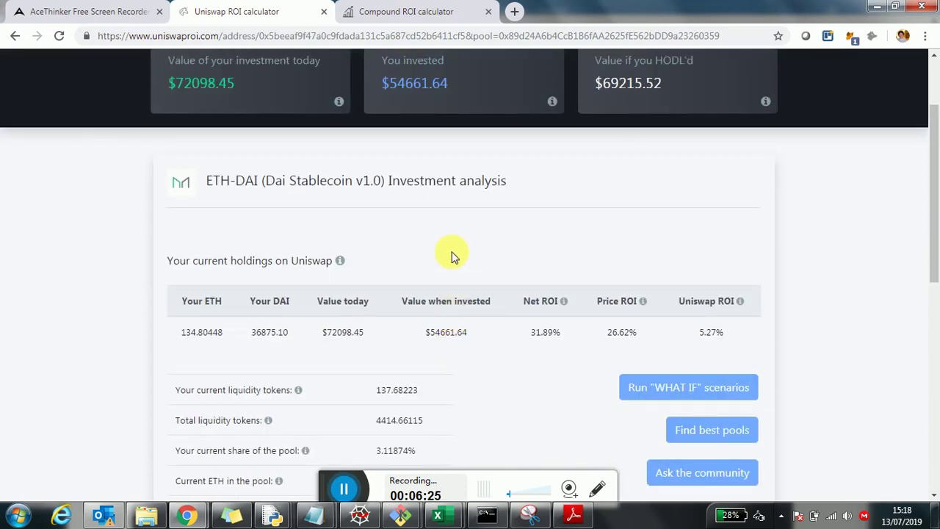
{"action": "scroll", "coordinate": [451, 256], "scroll_direction": "down", "scroll_amount": 1}
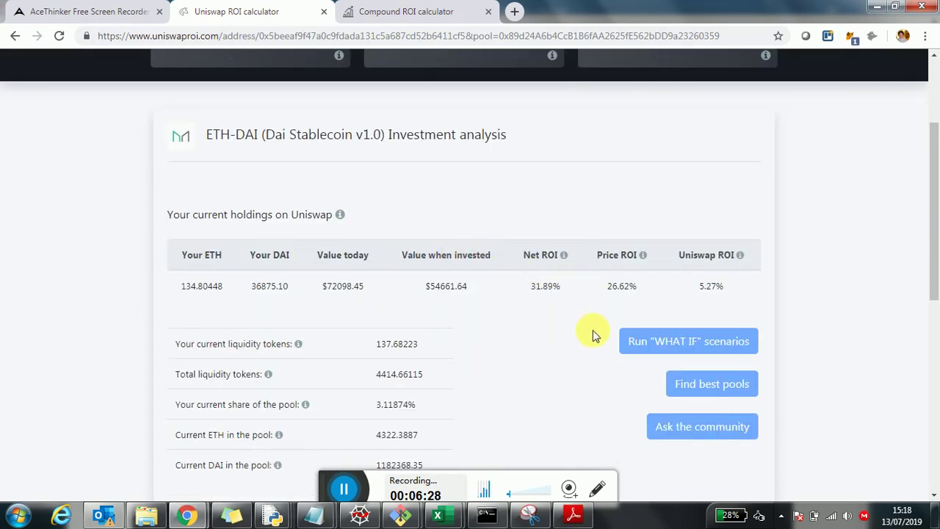
{"action": "left_click", "coordinate": [649, 354]}
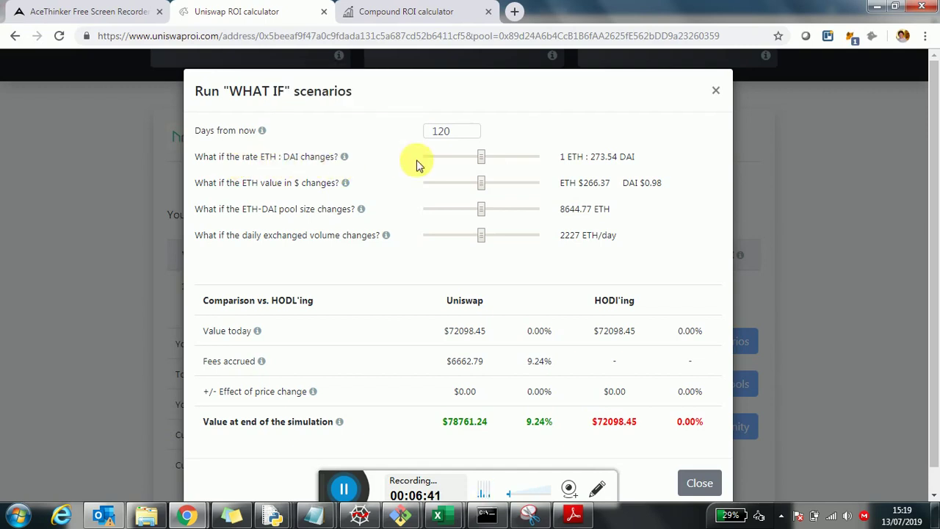
{"action": "left_click_drag", "start_coordinate": [481, 160], "coordinate": [507, 215]}
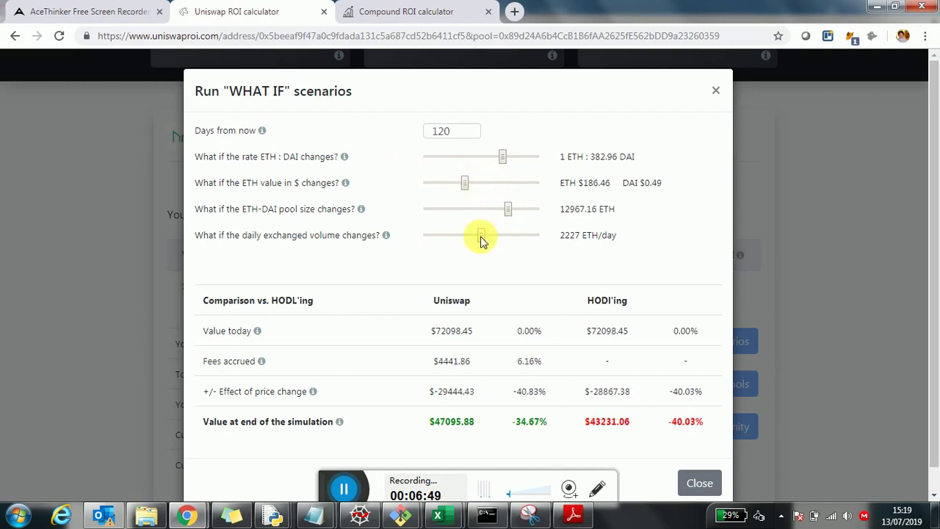
{"action": "left_click_drag", "start_coordinate": [481, 237], "coordinate": [465, 235]}
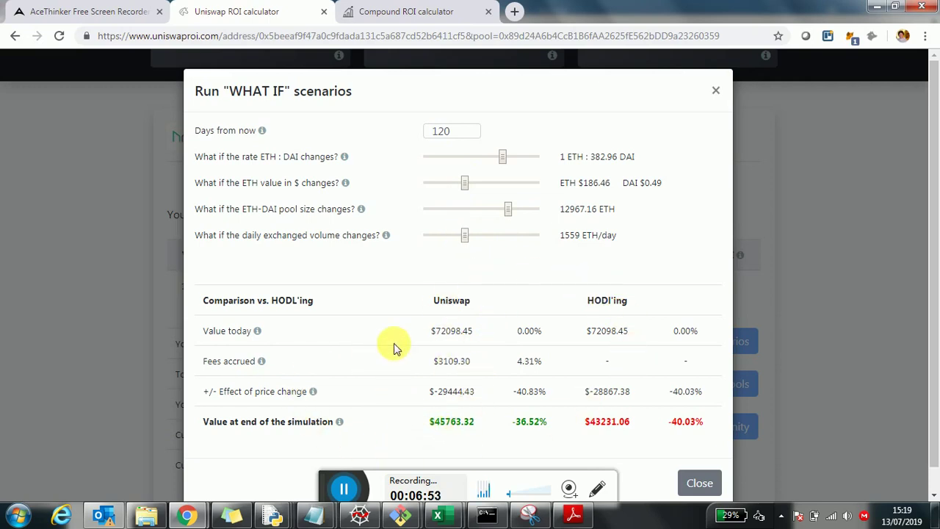
{"action": "left_click_drag", "start_coordinate": [470, 238], "coordinate": [483, 238]}
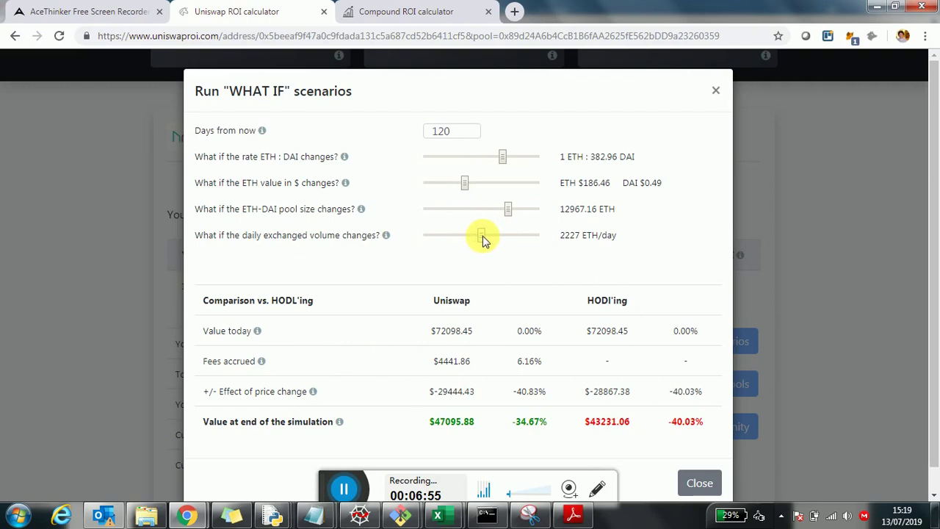
{"action": "left_click", "coordinate": [698, 485]}
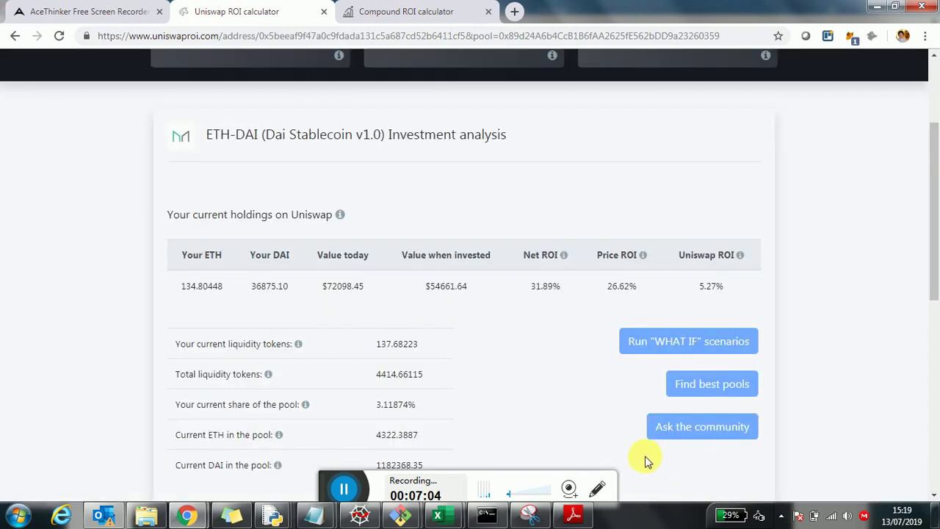
Step: Open the community questions and polls page, led by the Compound $LINK oracle poll
{"action": "scroll", "coordinate": [563, 314], "scroll_direction": "up", "scroll_amount": 3}
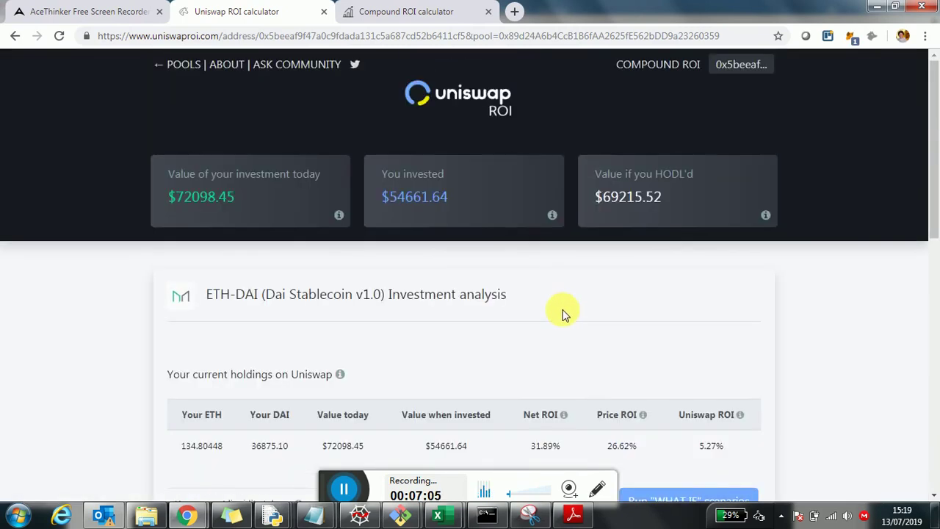
{"action": "scroll", "coordinate": [563, 314], "scroll_direction": "down", "scroll_amount": 3}
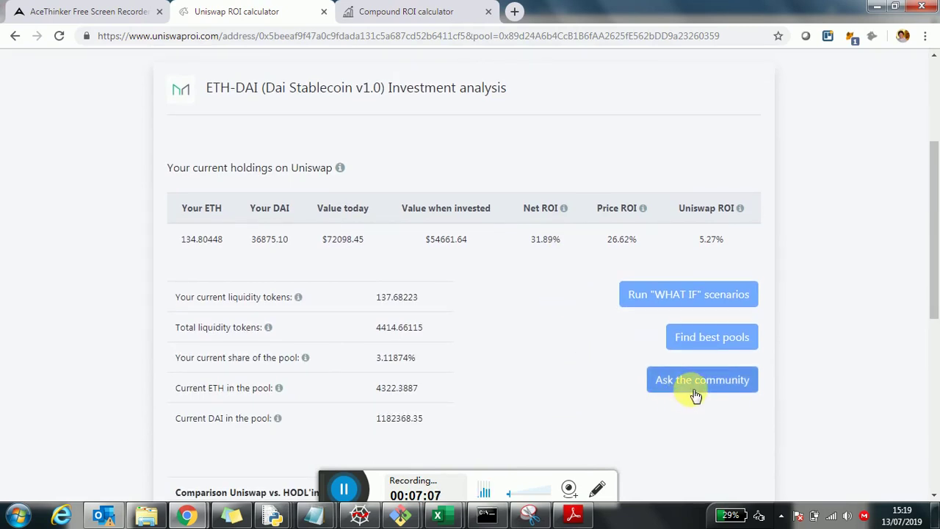
{"action": "left_click", "coordinate": [694, 393]}
{"action": "scroll", "coordinate": [633, 392], "scroll_direction": "up", "scroll_amount": 2}
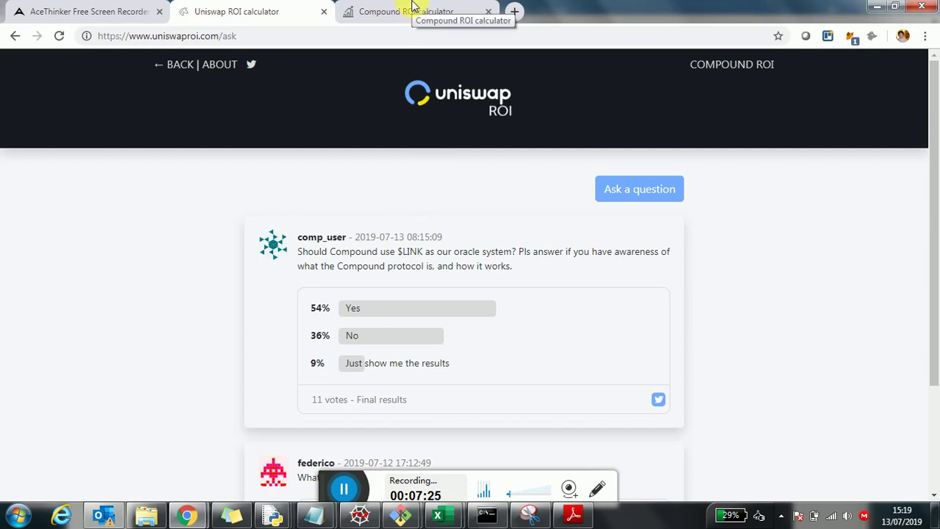
Step: Open the Ask a question form and visit its nickname, question and poll-option fields, leaving them empty
{"action": "left_click", "coordinate": [624, 190]}
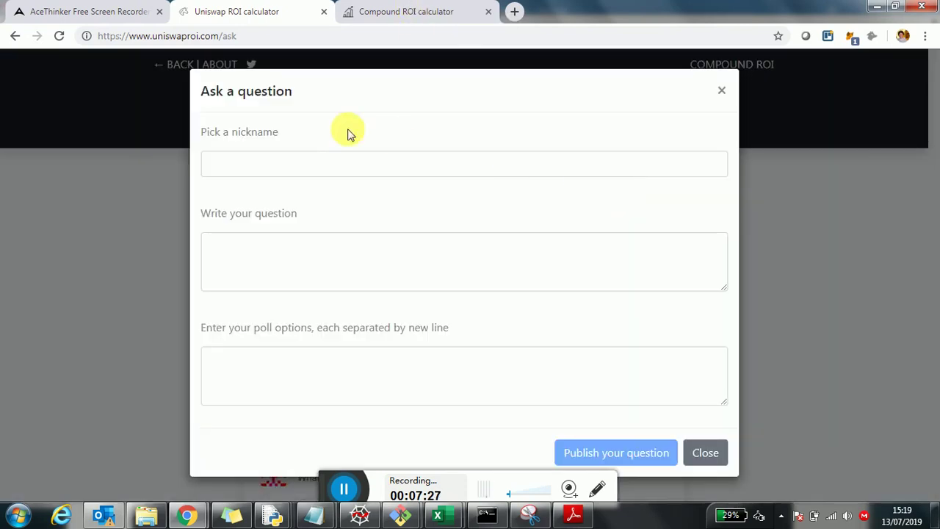
{"action": "left_click", "coordinate": [288, 164]}
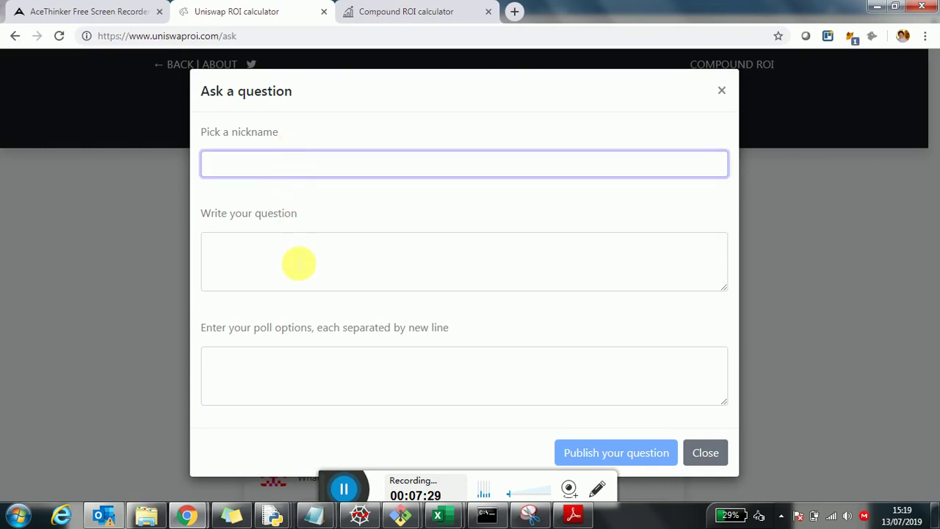
{"action": "left_click", "coordinate": [298, 268]}
{"action": "left_click", "coordinate": [323, 403]}
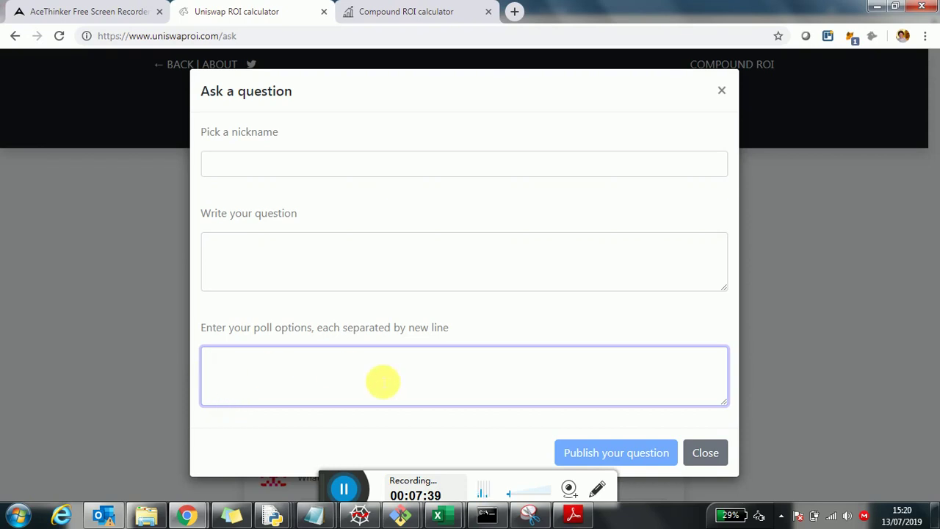
Step: Close the question form unposted and go back to the ETH-DAI investment analysis tables
{"action": "left_click", "coordinate": [707, 456]}
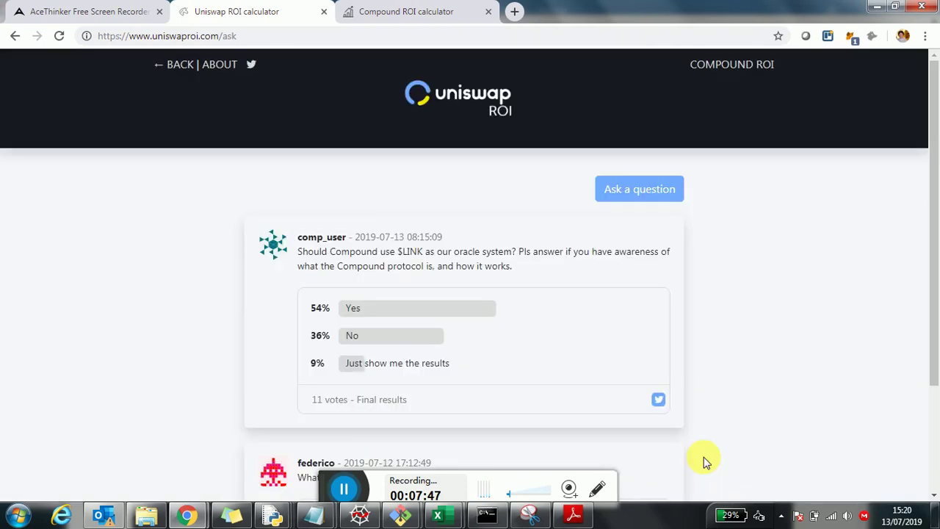
{"action": "scroll", "coordinate": [526, 306], "scroll_direction": "down", "scroll_amount": 1}
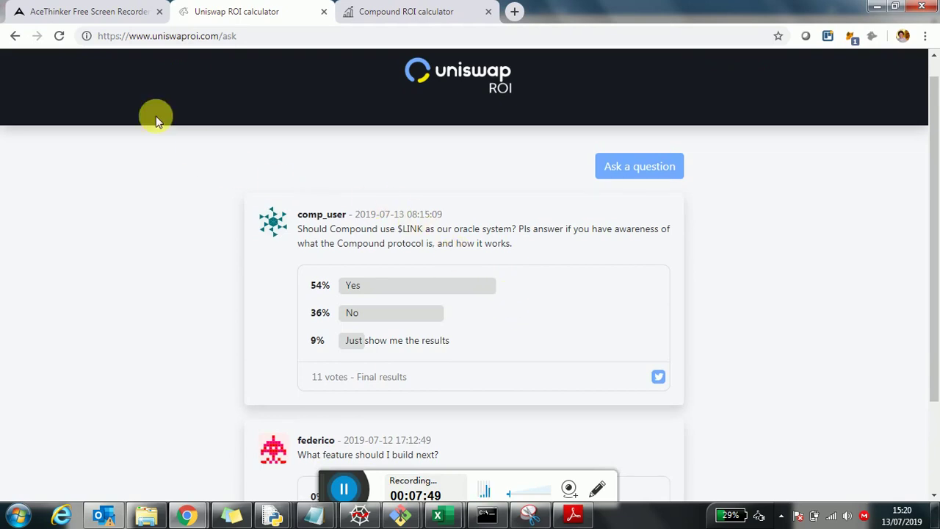
{"action": "left_click", "coordinate": [17, 38]}
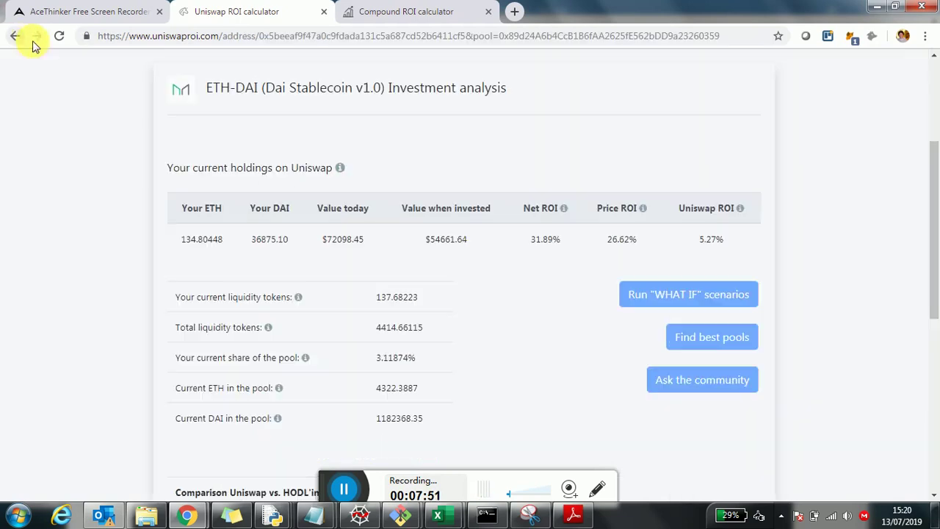
{"action": "scroll", "coordinate": [435, 256], "scroll_direction": "down", "scroll_amount": 6}
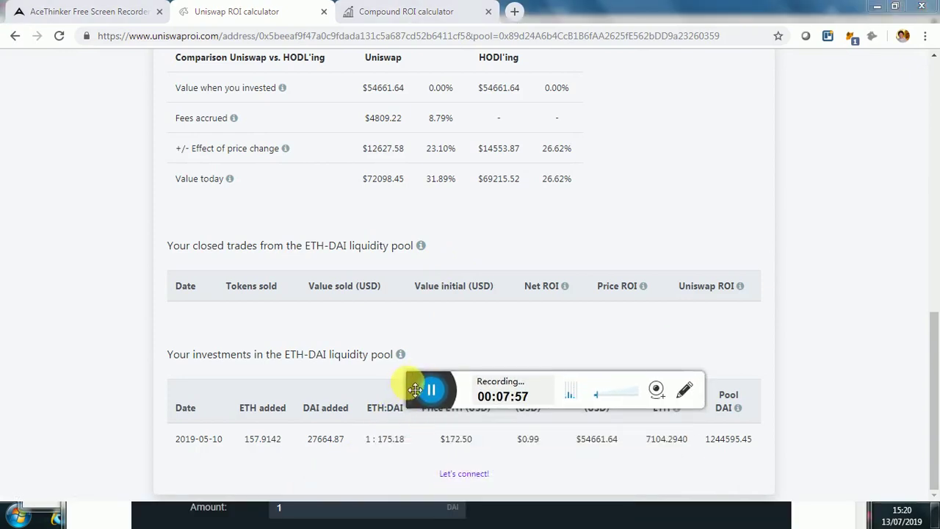
{"action": "left_click_drag", "start_coordinate": [412, 387], "coordinate": [329, 481]}
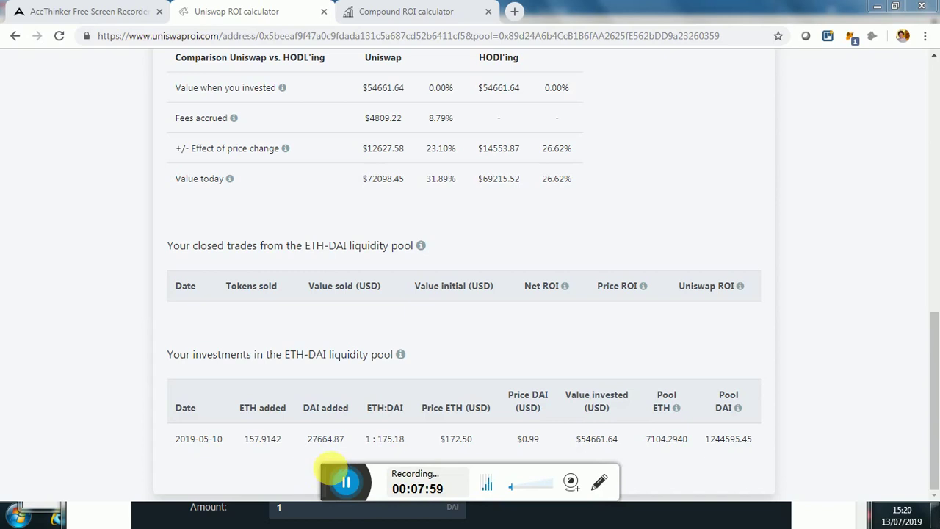
{"action": "scroll", "coordinate": [468, 346], "scroll_direction": "up", "scroll_amount": 10}
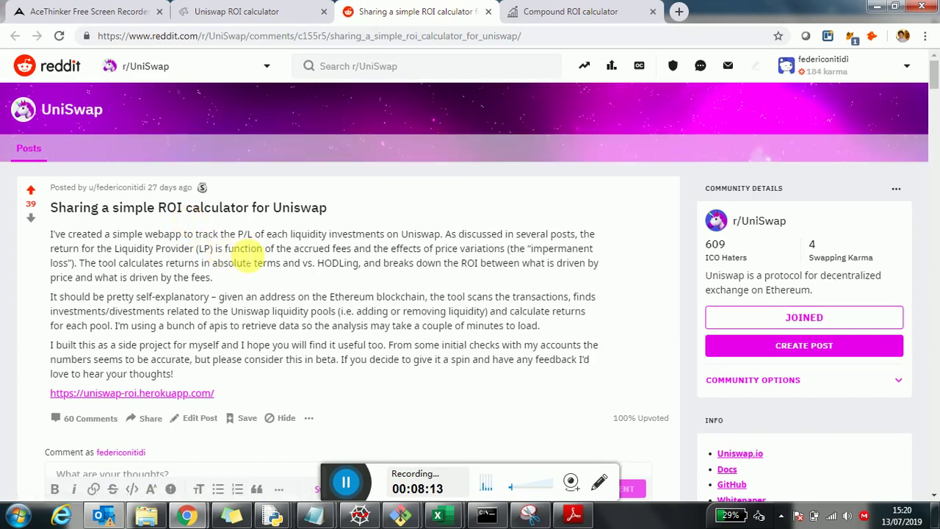
Step: Read through the r/UniSwap announcement post with its 39 upvotes and 60 comments
{"action": "scroll", "coordinate": [422, 322], "scroll_direction": "down", "scroll_amount": 2}
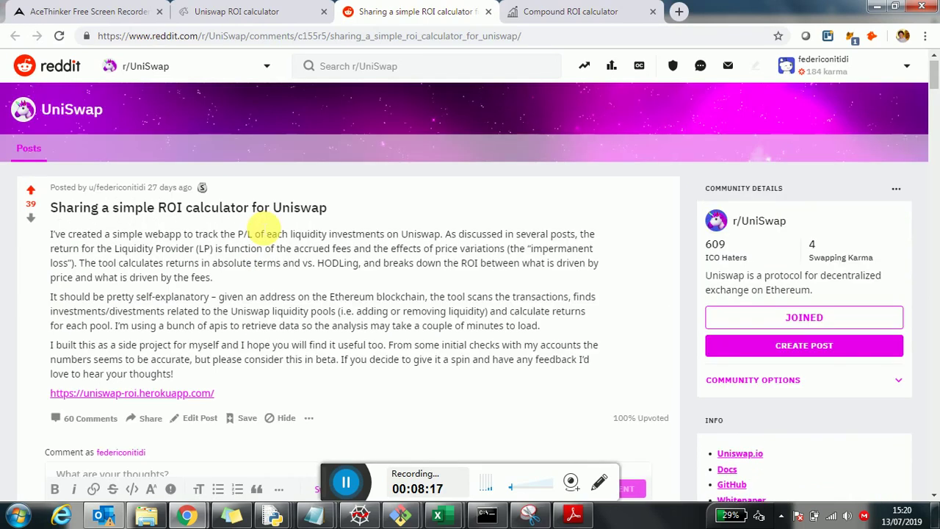
{"action": "scroll", "coordinate": [258, 223], "scroll_direction": "up", "scroll_amount": 2}
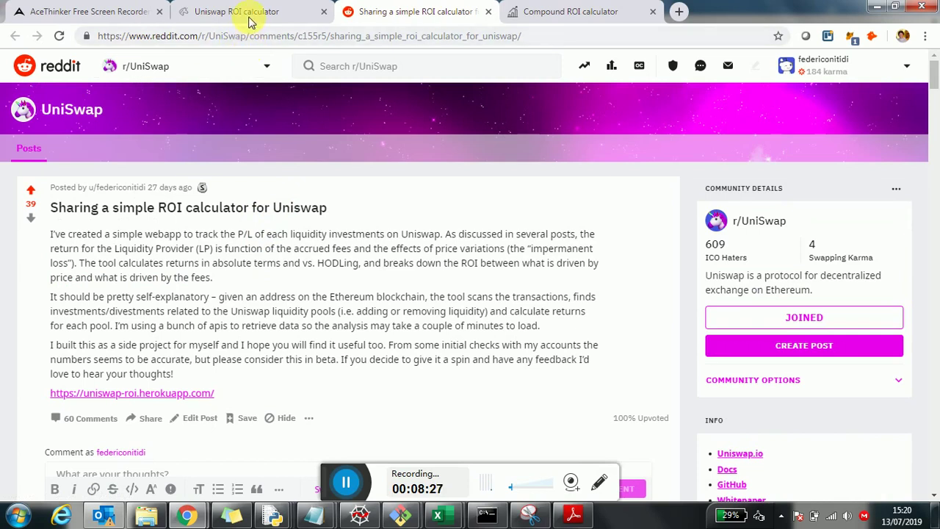
Step: Switch back to the Uniswap ROI tab showing the ETH-DAI analysis at 31.89% net ROI
{"action": "left_click", "coordinate": [249, 13]}
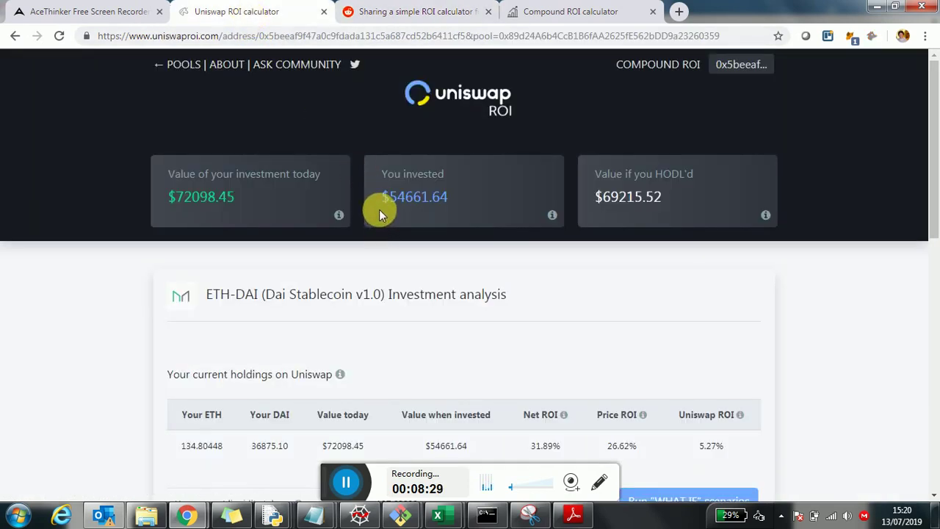